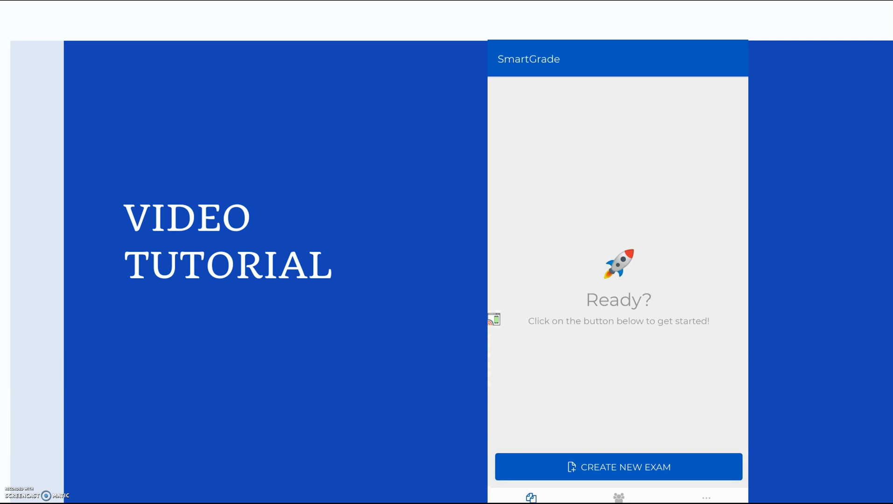
# Open the 90-question answer sheet PDF from the ... tab in Drive PDF Viewer.
pyautogui.click(619, 497)
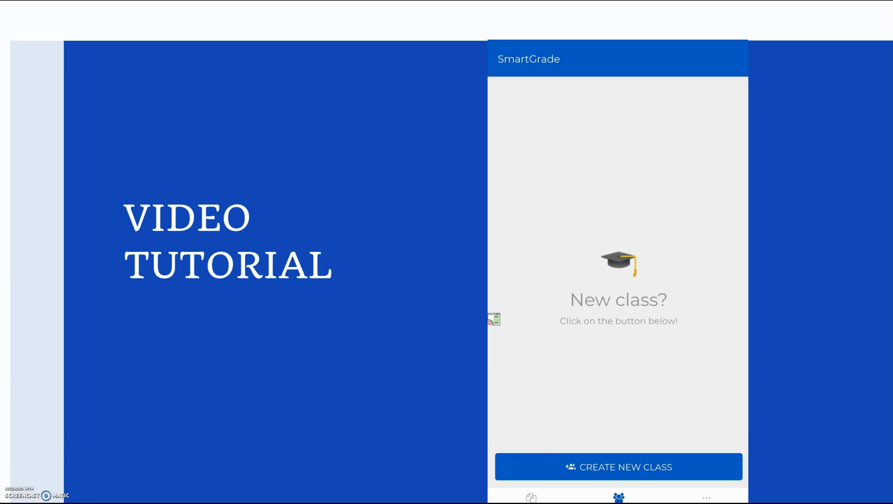
pyautogui.click(706, 497)
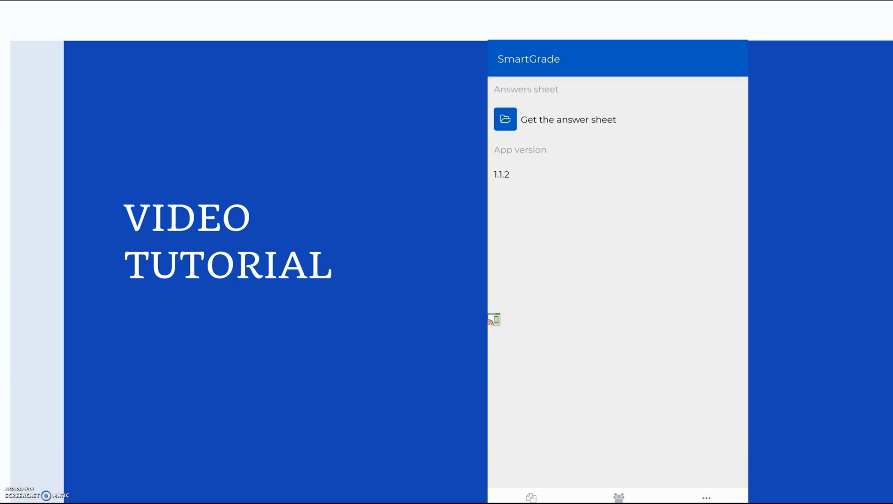
pyautogui.click(555, 119)
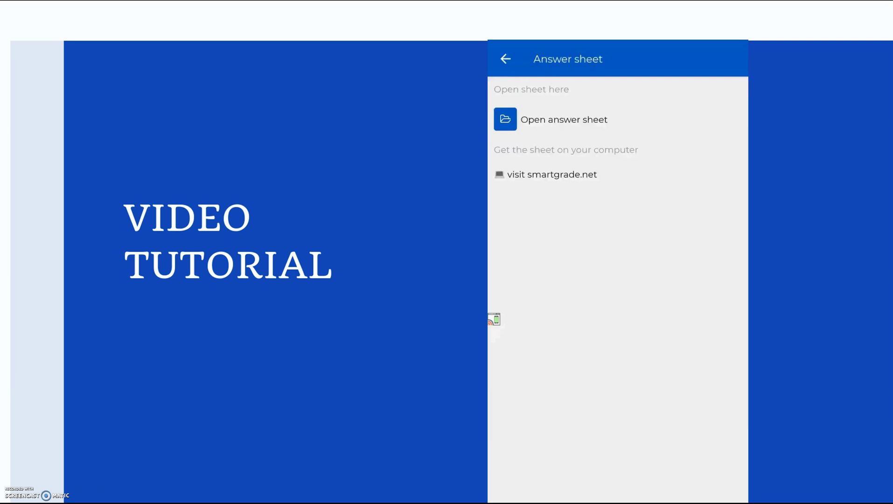
pyautogui.click(506, 119)
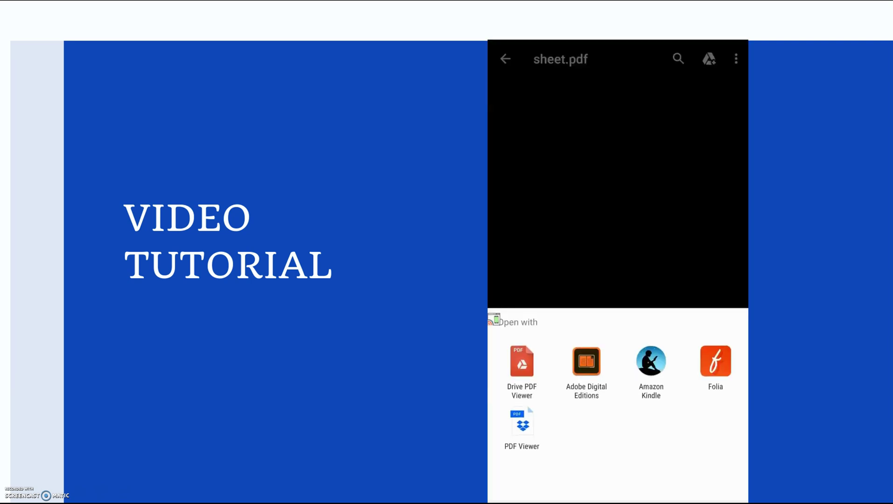
pyautogui.click(521, 361)
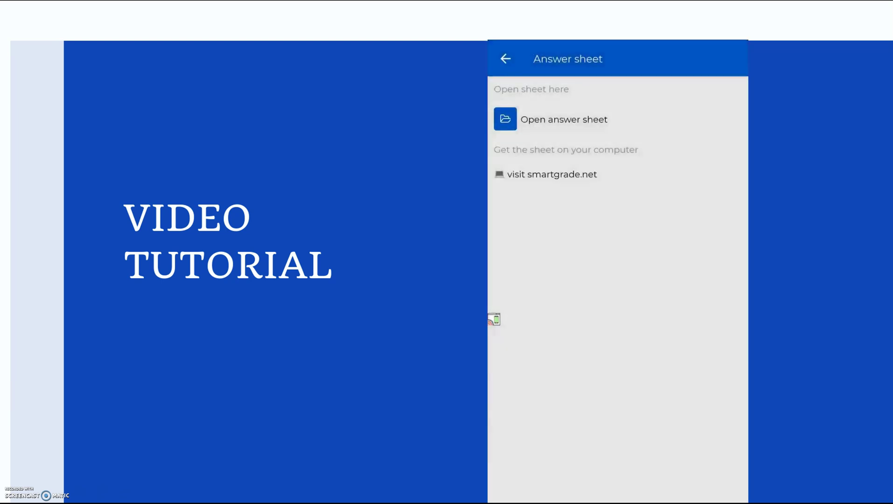
# Close the PDF and start exam 'Demo Test' with 15 questions, then open class selection.
pyautogui.press('Escape')
pyautogui.press('Escape')
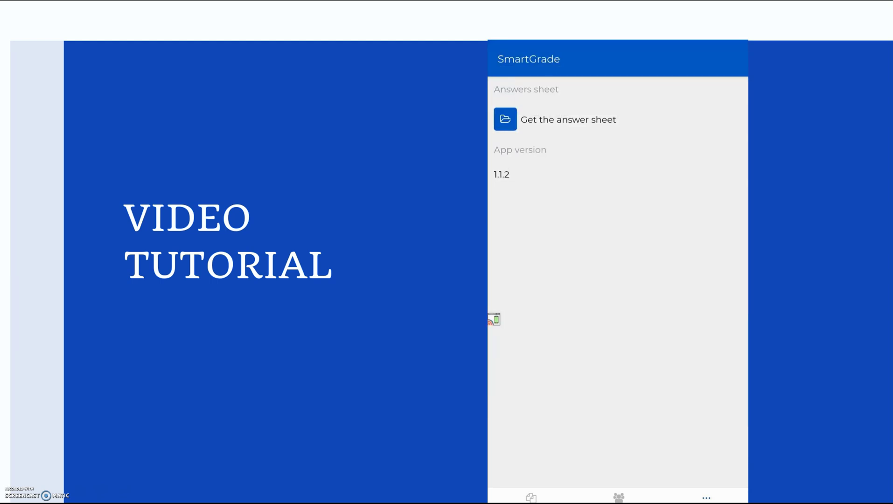
pyautogui.click(531, 497)
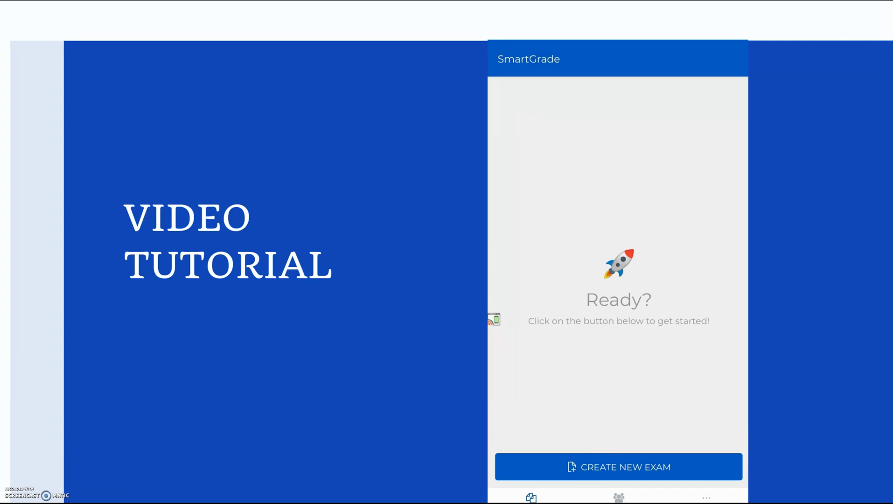
pyautogui.click(619, 467)
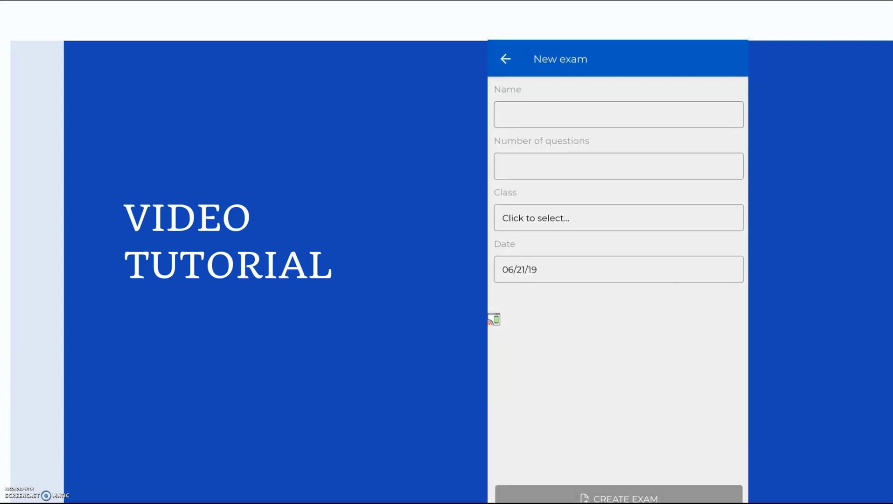
pyautogui.click(619, 114)
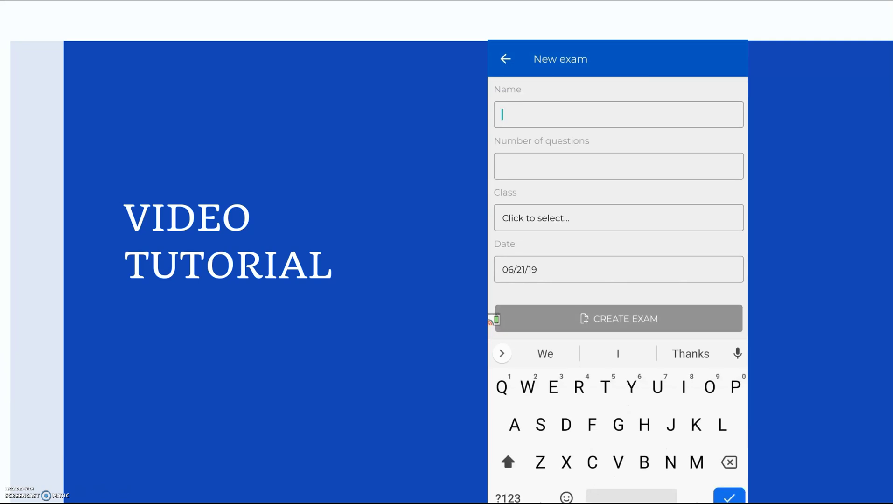
pyautogui.write('De')
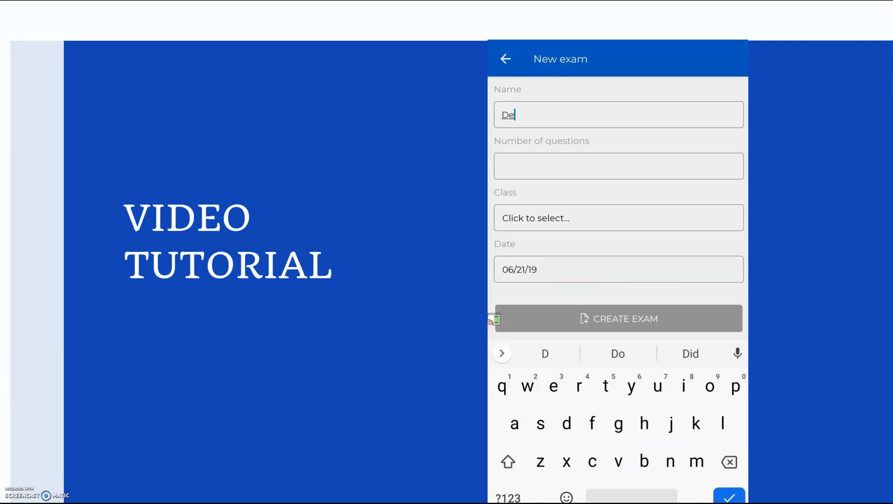
pyautogui.write('mo Test')
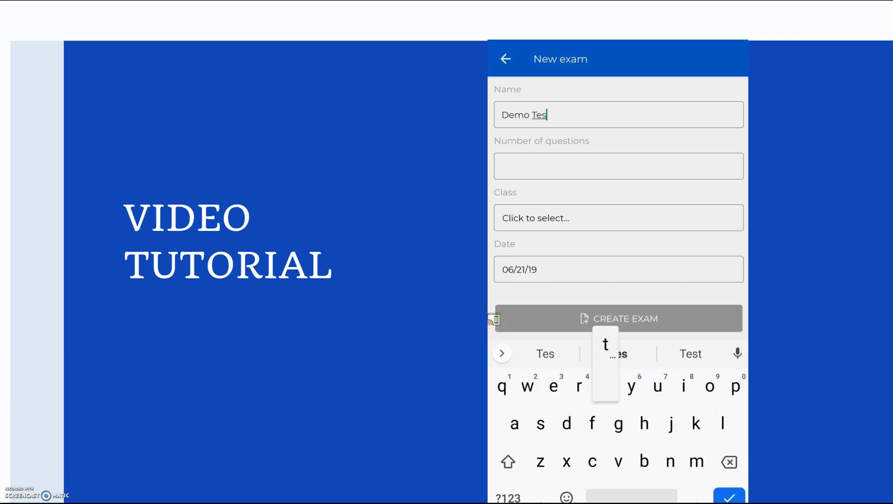
pyautogui.click(619, 166)
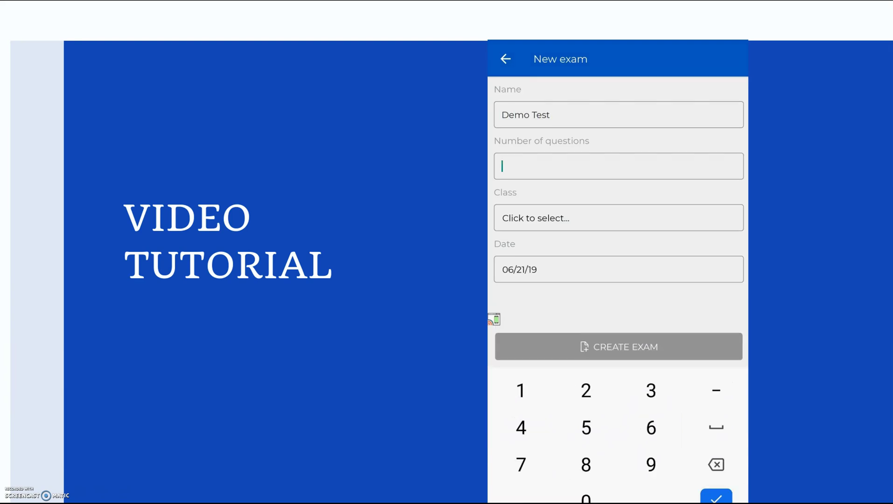
pyautogui.write('15')
pyautogui.click(619, 218)
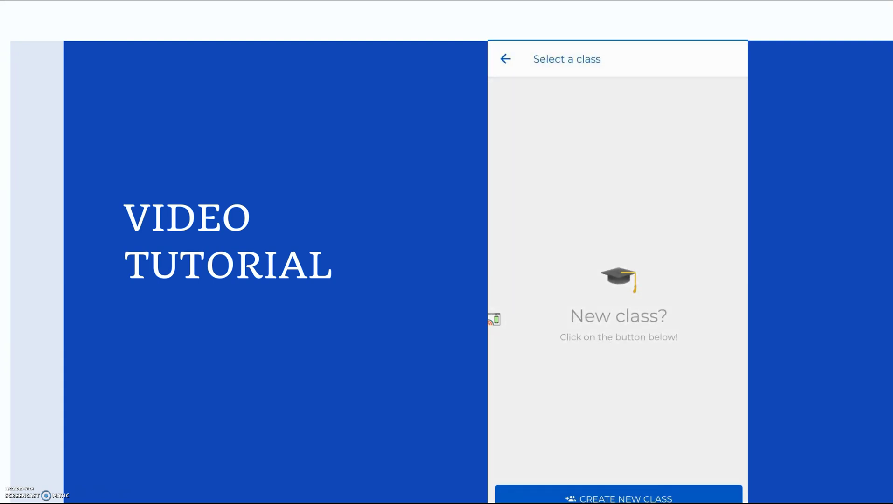
# Start a new class and name it 'Demo Class'.
pyautogui.click(619, 498)
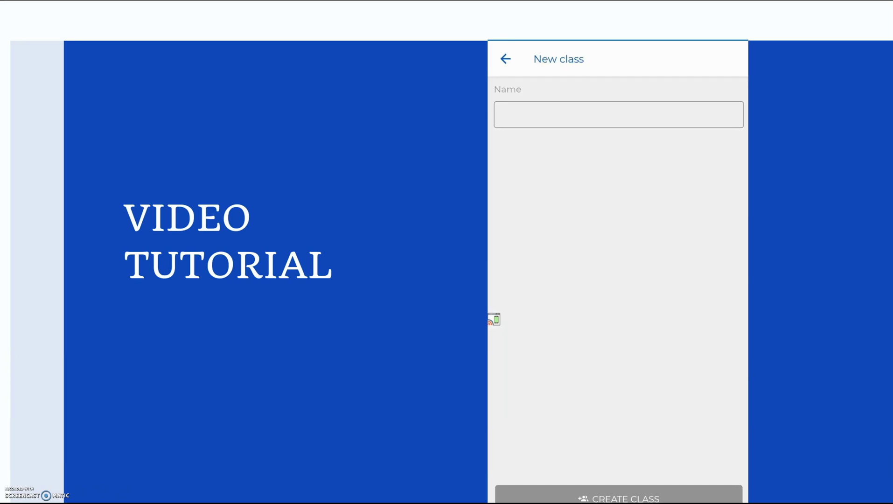
pyautogui.click(503, 114)
pyautogui.write('De')
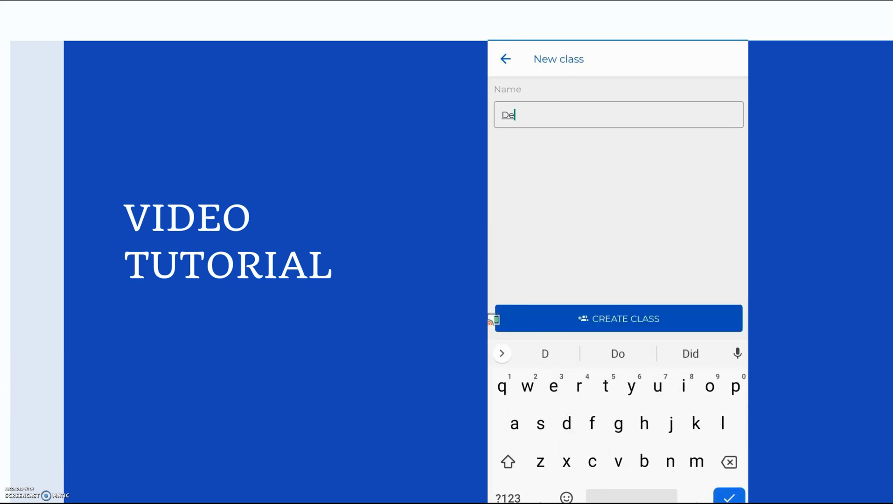
pyautogui.write('mo Cla')
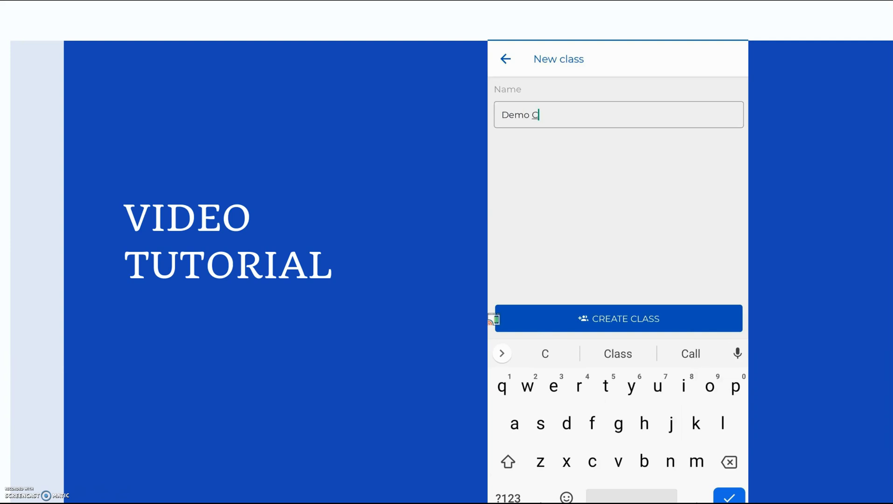
pyautogui.write('ss')
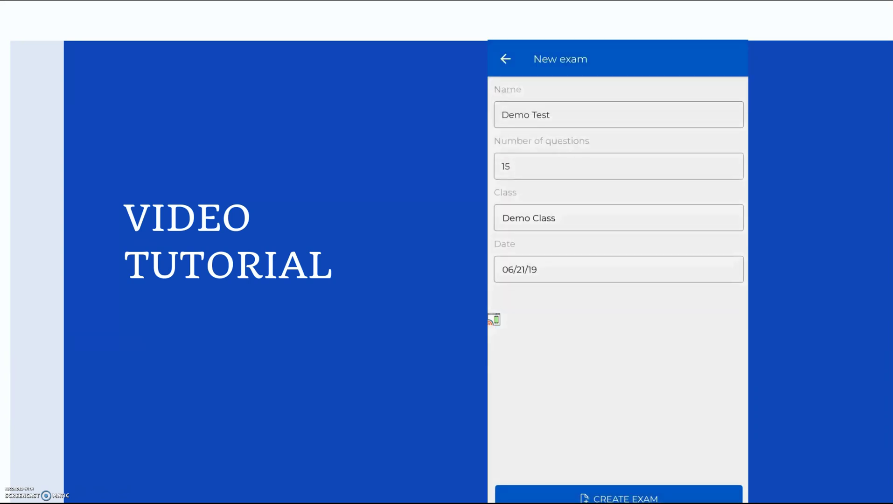
# Play the demo video to the answer key camera view and pause there.
pyautogui.moveTo(513, 497)
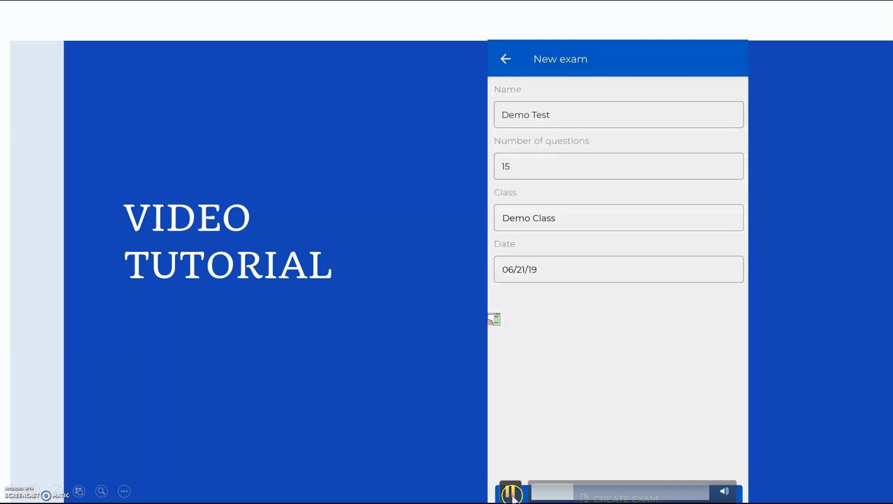
pyautogui.click(510, 491)
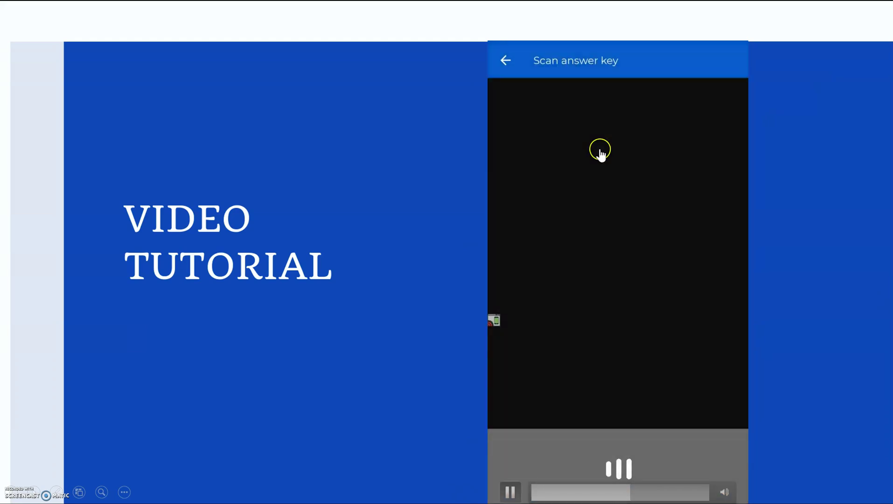
pyautogui.click(510, 492)
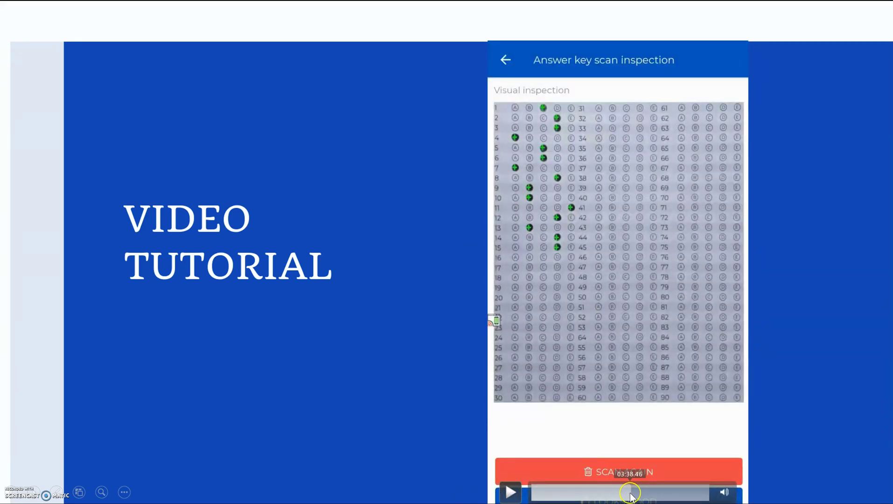
pyautogui.click(630, 493)
pyautogui.click(510, 492)
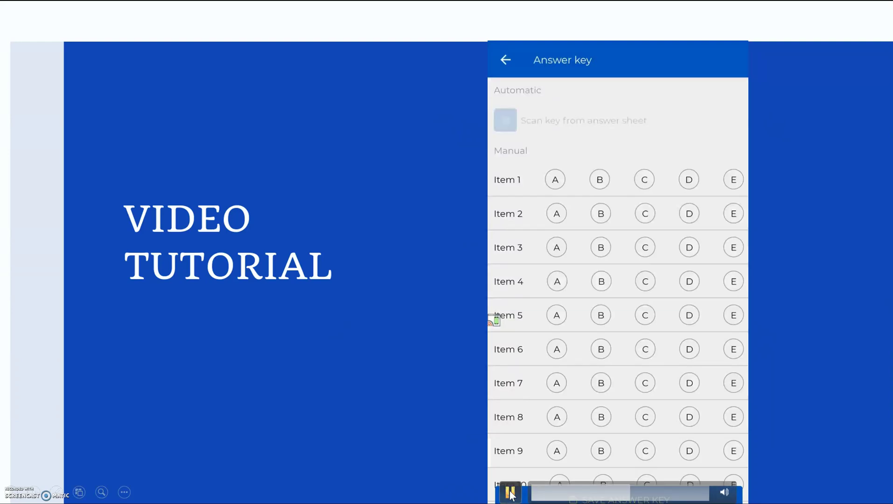
pyautogui.click(510, 492)
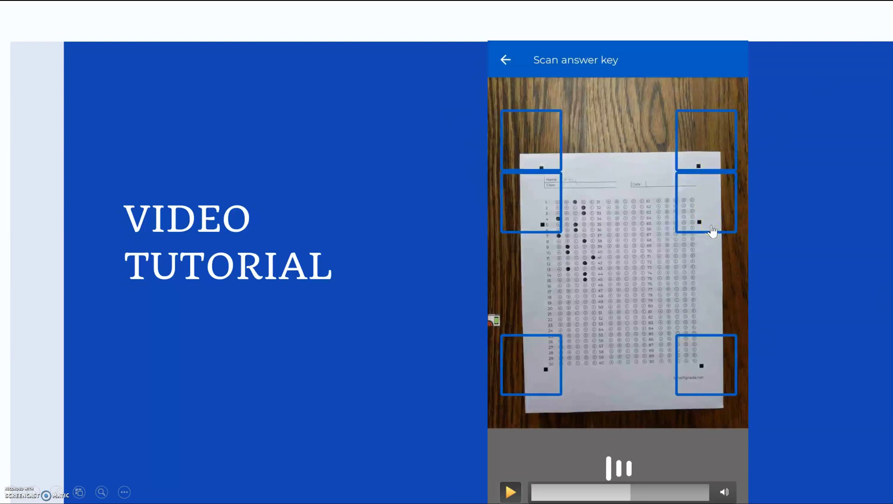
# Continue the video to the answer key inspection showing answers for questions 1–15, then pause.
pyautogui.click(688, 115)
pyautogui.click(742, 113)
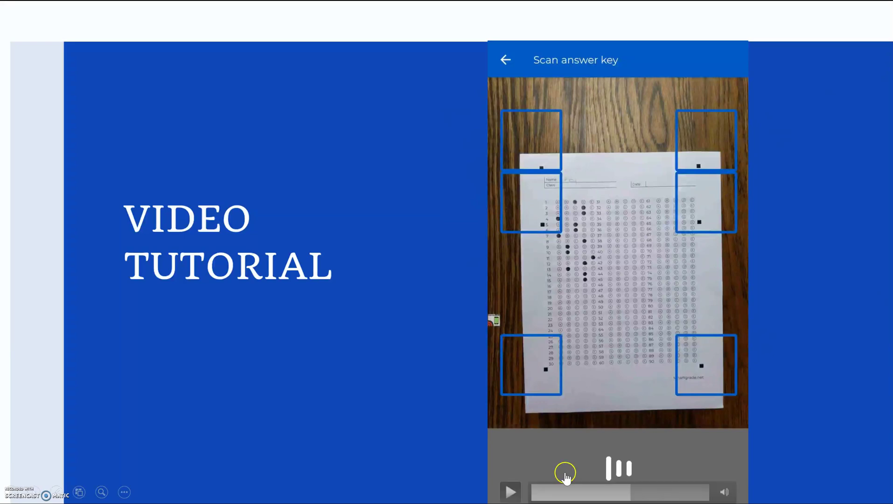
pyautogui.click(507, 492)
pyautogui.click(508, 493)
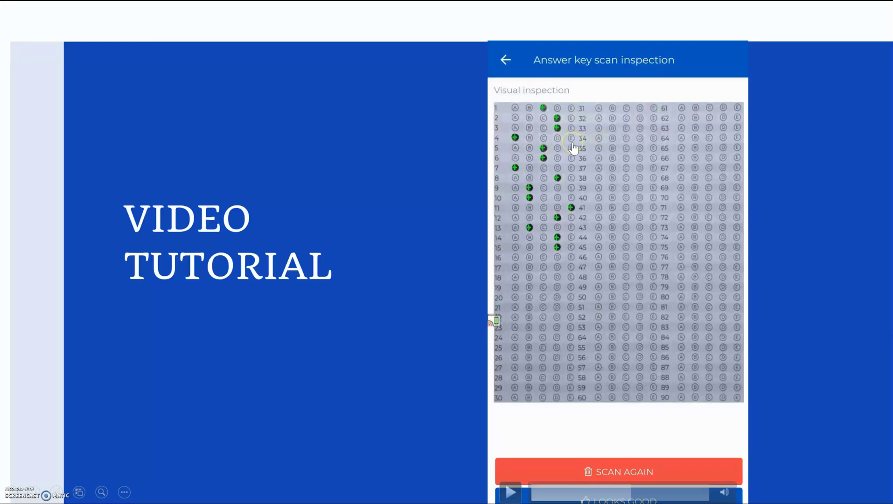
# Resume the tutorial video through saving the answer key with Looks good.
pyautogui.click(510, 493)
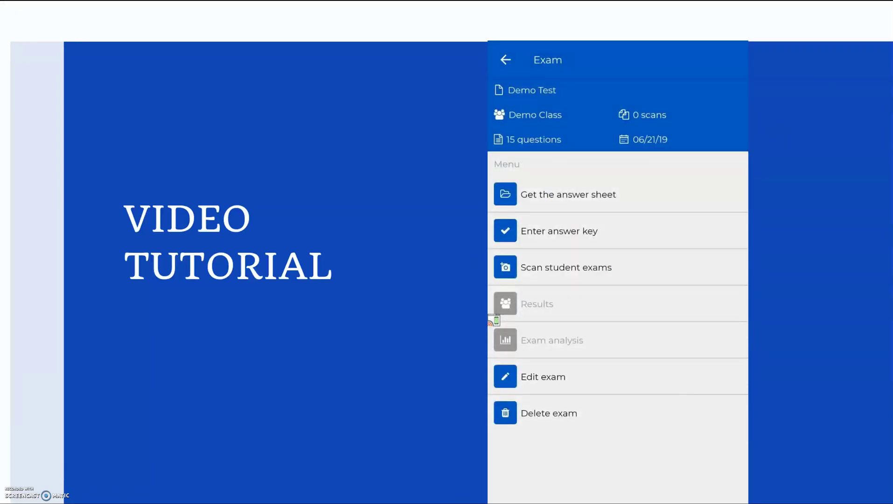
pyautogui.moveTo(511, 494)
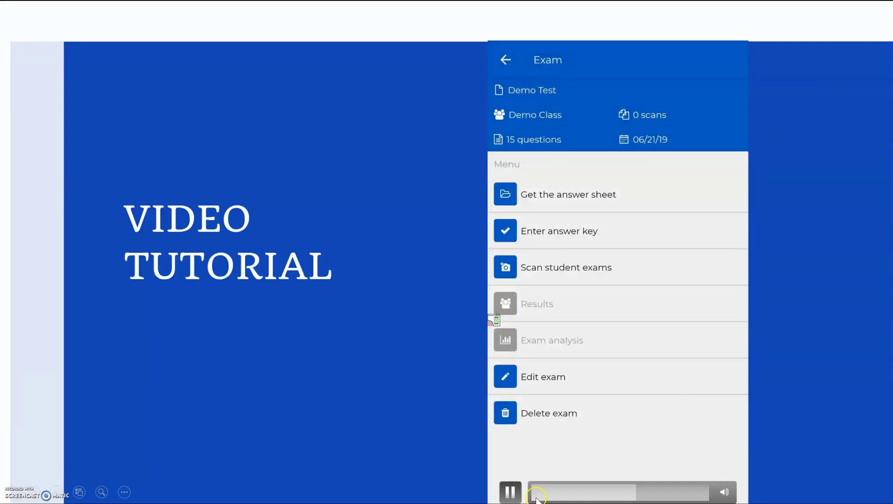
pyautogui.click(510, 494)
pyautogui.click(511, 494)
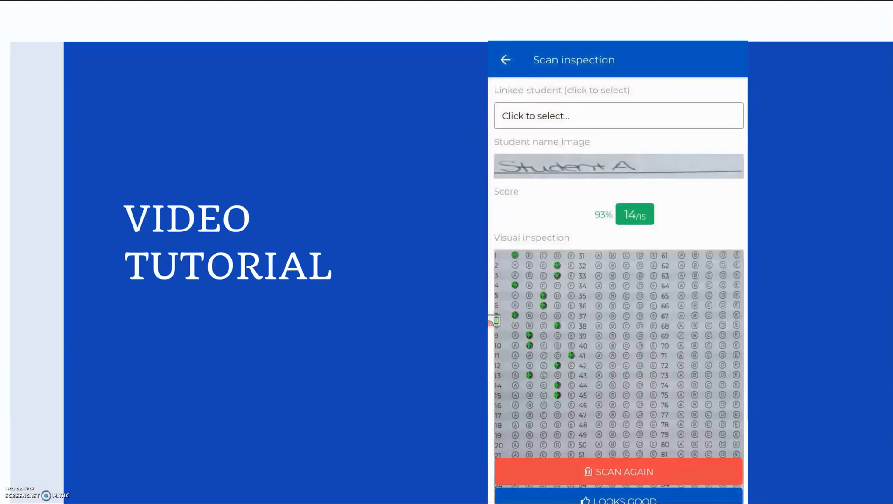
# Pause the video on the student's scan graded 14/15 (93%), then let it continue.
pyautogui.click(510, 492)
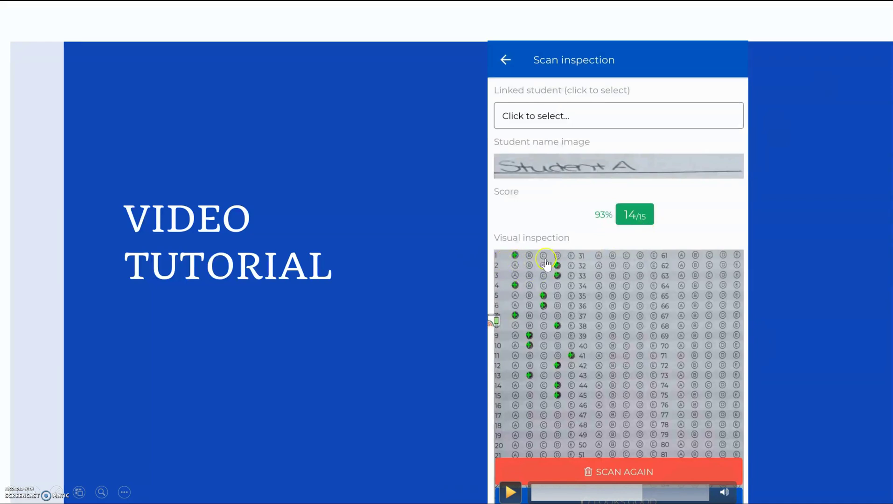
pyautogui.click(509, 498)
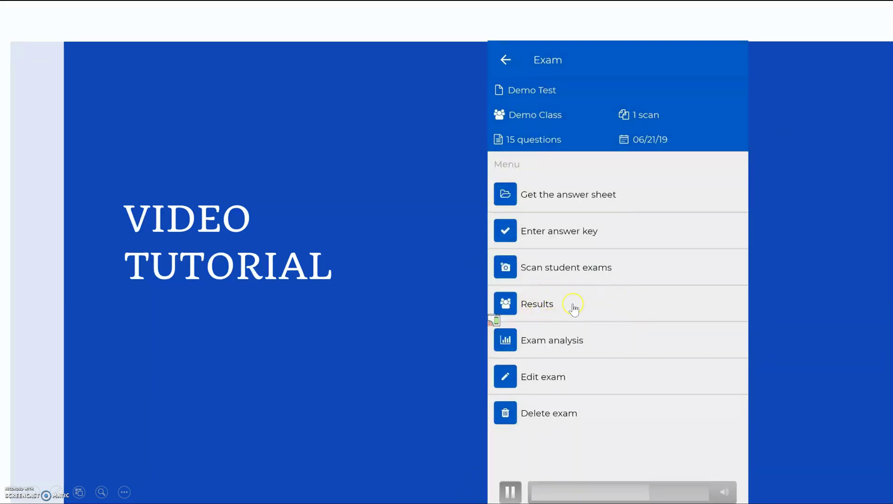
# Click and right-click on the results screen showing the student's saved 93% scan.
pyautogui.click(606, 304)
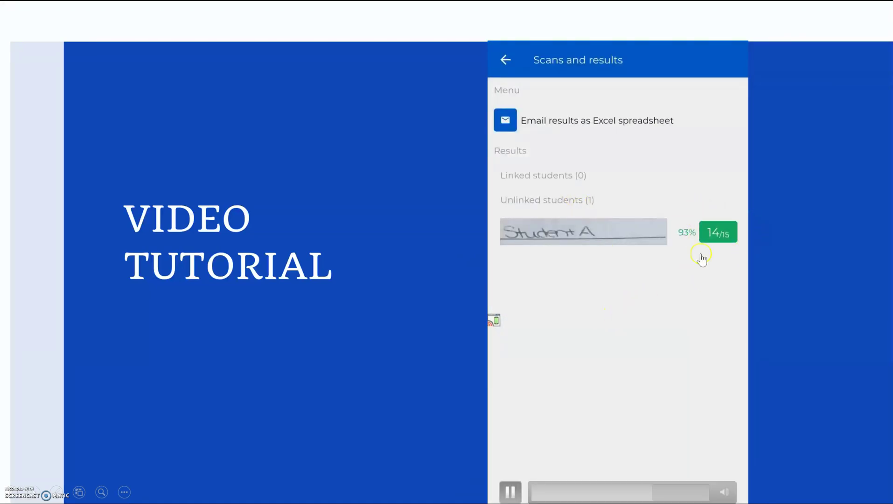
pyautogui.rightClick(722, 279)
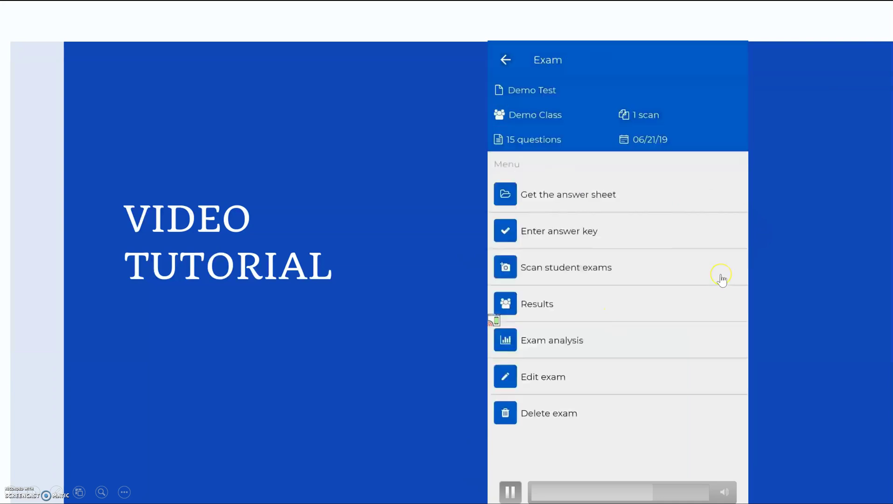
pyautogui.click(544, 345)
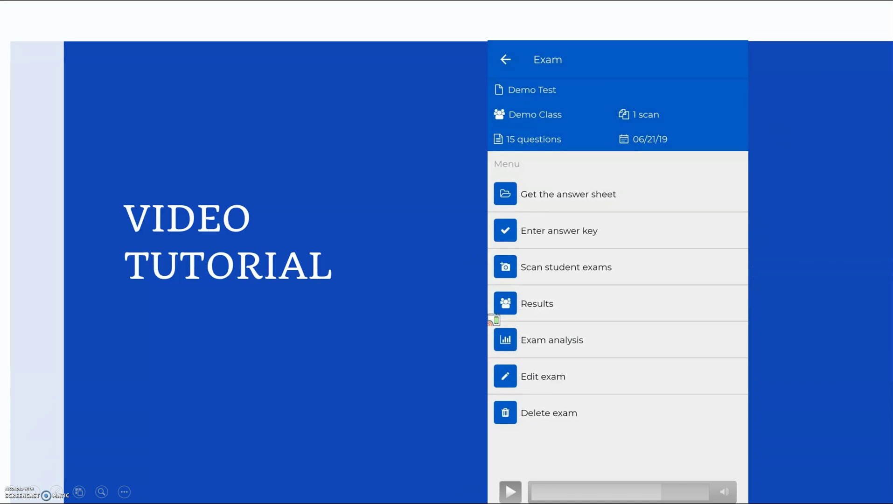
# Step the video through changing Item 1's answer from C to A and saving the key.
pyautogui.click(510, 491)
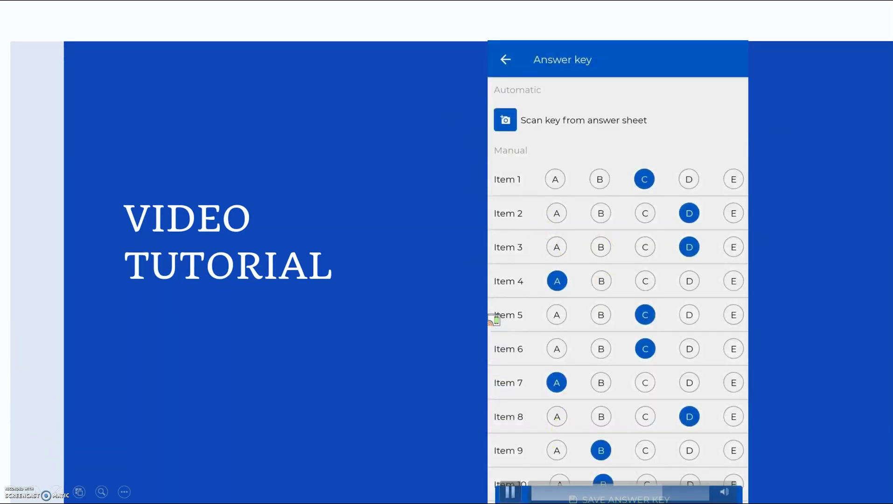
pyautogui.click(510, 491)
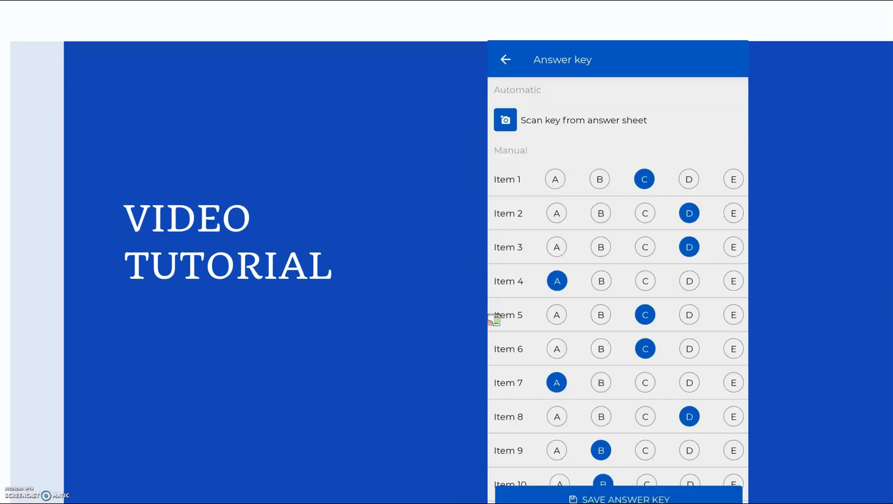
pyautogui.click(510, 492)
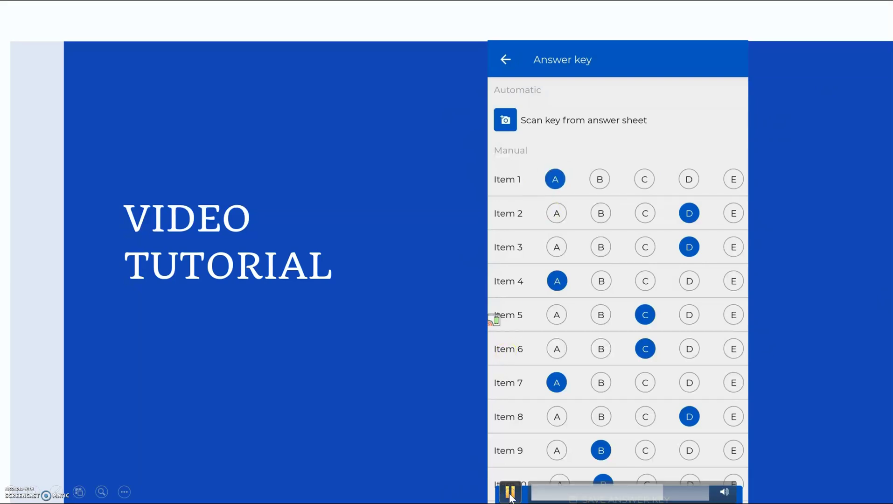
pyautogui.click(510, 494)
pyautogui.click(510, 492)
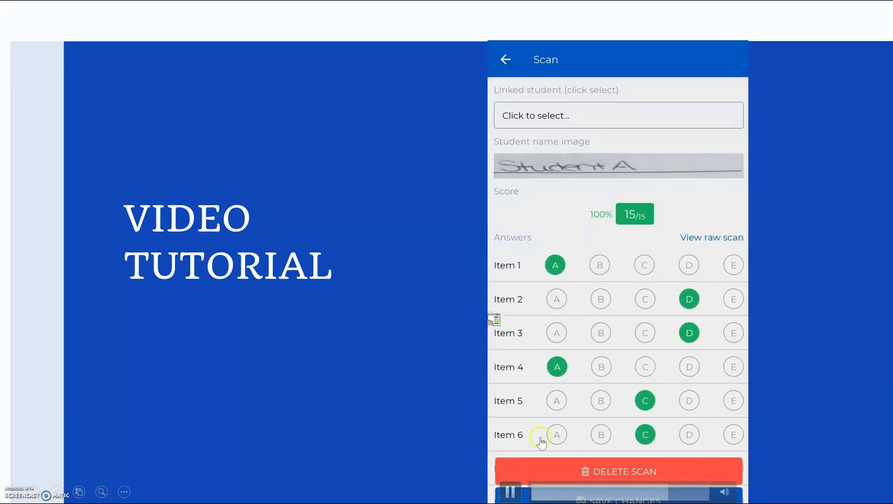
# Pause the video on the student's scan regraded to 15/15 (100%).
pyautogui.click(510, 491)
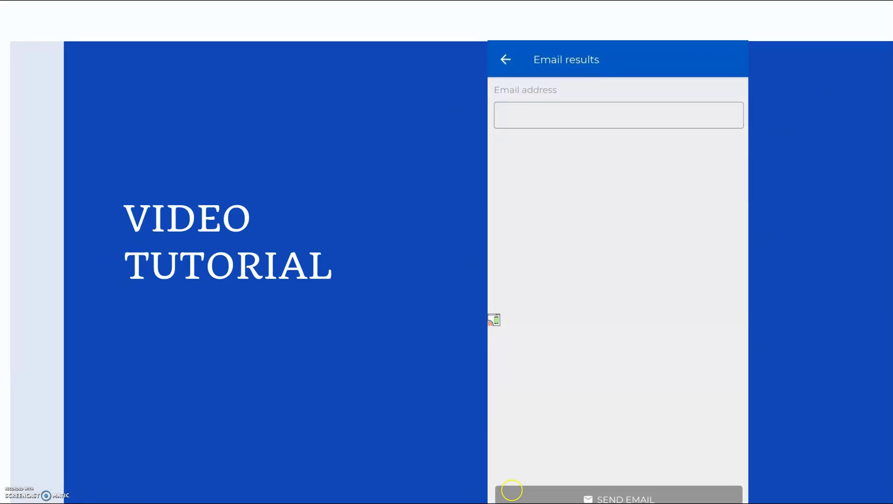
pyautogui.moveTo(512, 495)
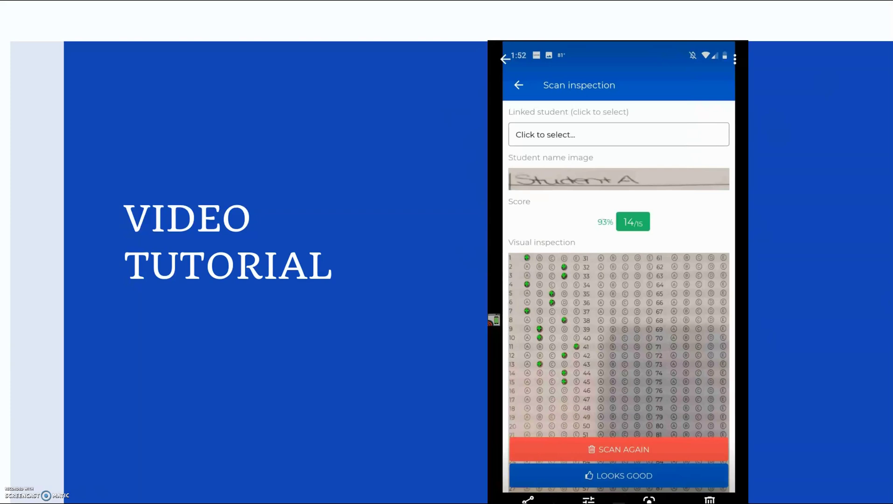
# Advance the slides to the image of the student's filled-in bubble answer sheet.
pyautogui.press('Right')
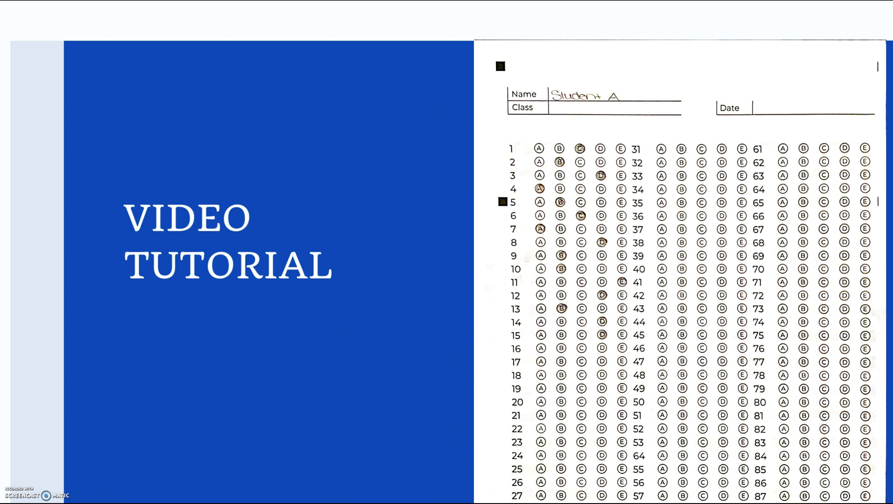
# Advance to the 'Scan exams' video tutorial slide showing an answer sheet in camera view.
pyautogui.press('Right')
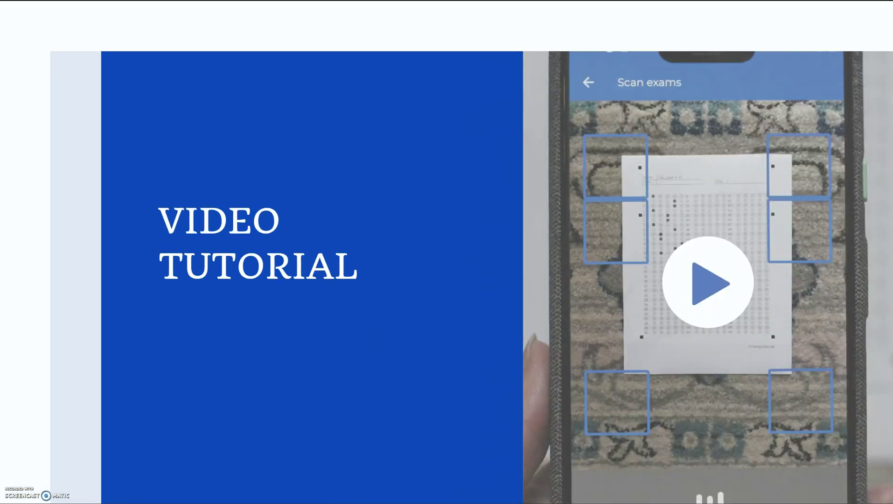